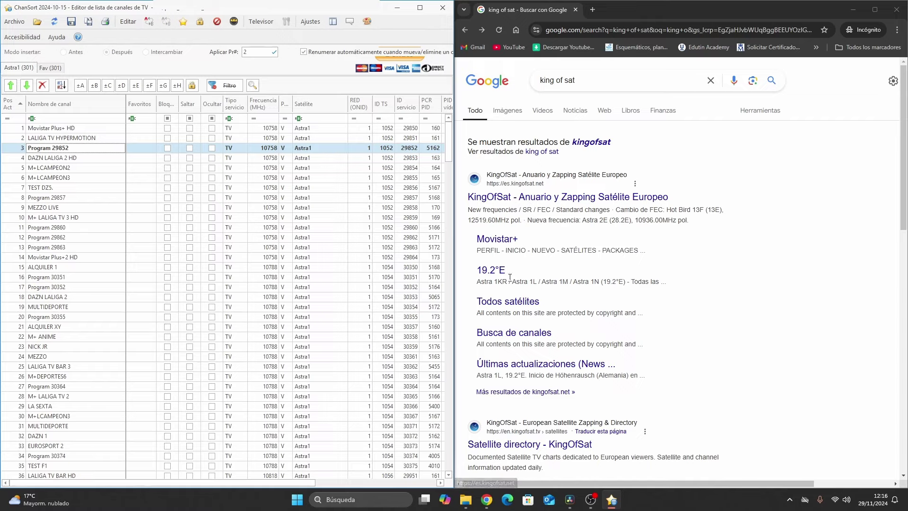
Step: Open KingOfSat's 19.2°E satellite listing from the search results and go to the Astra 1M transponder at 10758.50
left_click(493, 275)
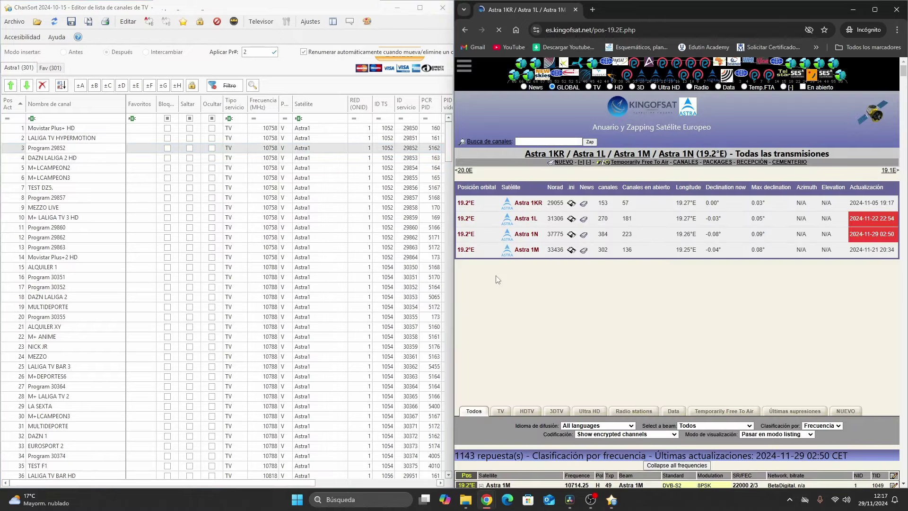
scroll(611, 193, "down", 3)
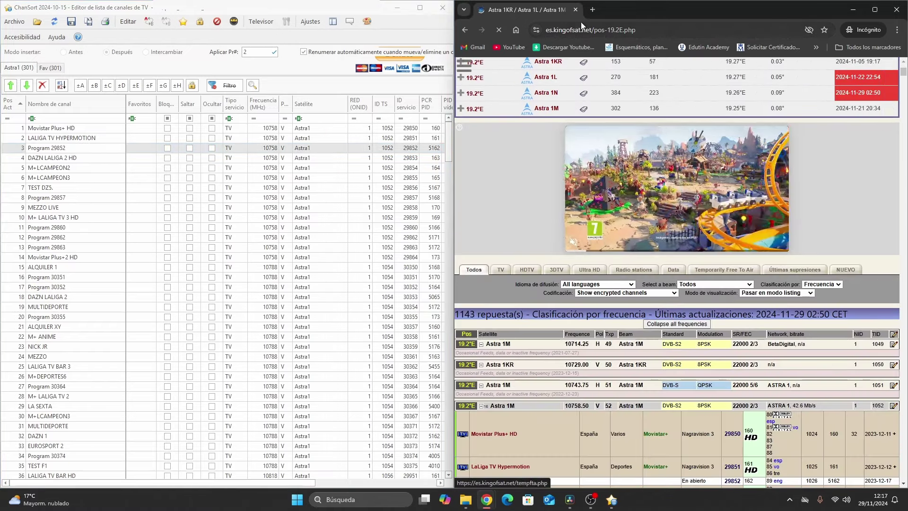
scroll(657, 344, "down", 2)
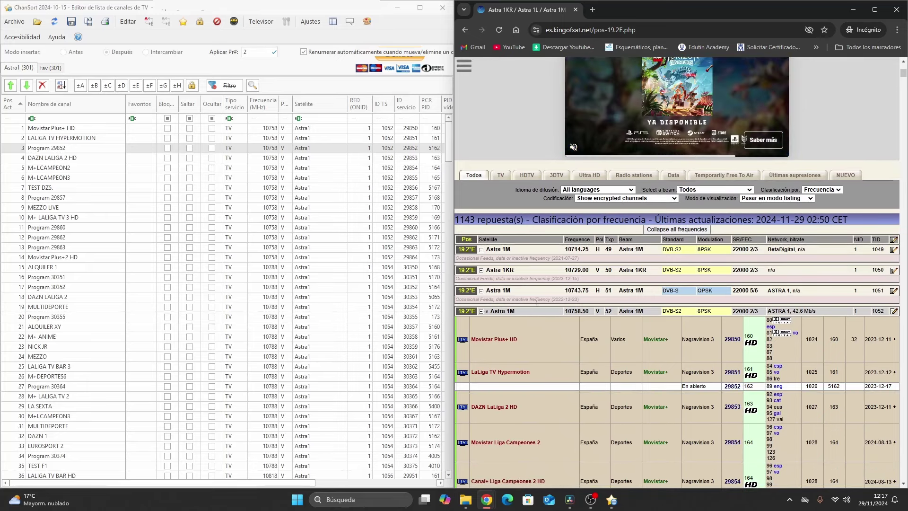
scroll(562, 300, "down", 2)
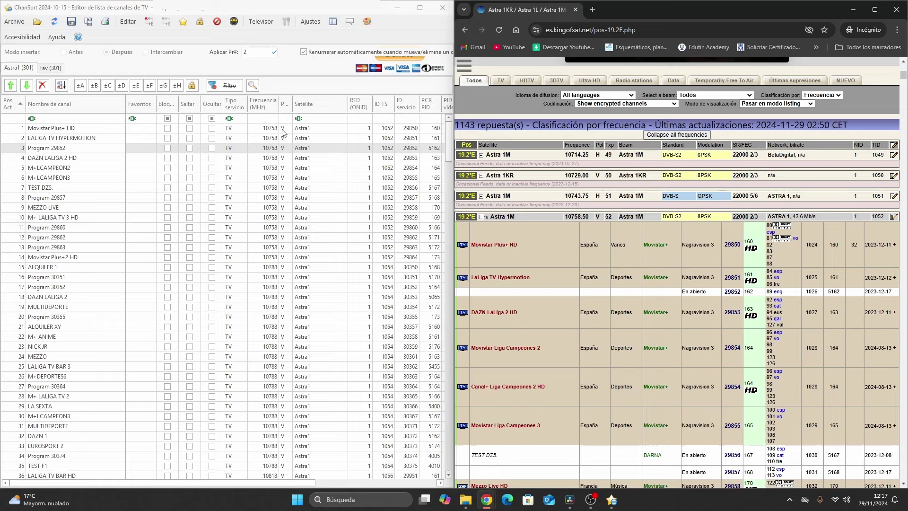
Step: Compare the frequency of Movistar Plus+ HD in ChanSort with the matching 10758.50 transponder on KingOfSat
left_click(265, 129)
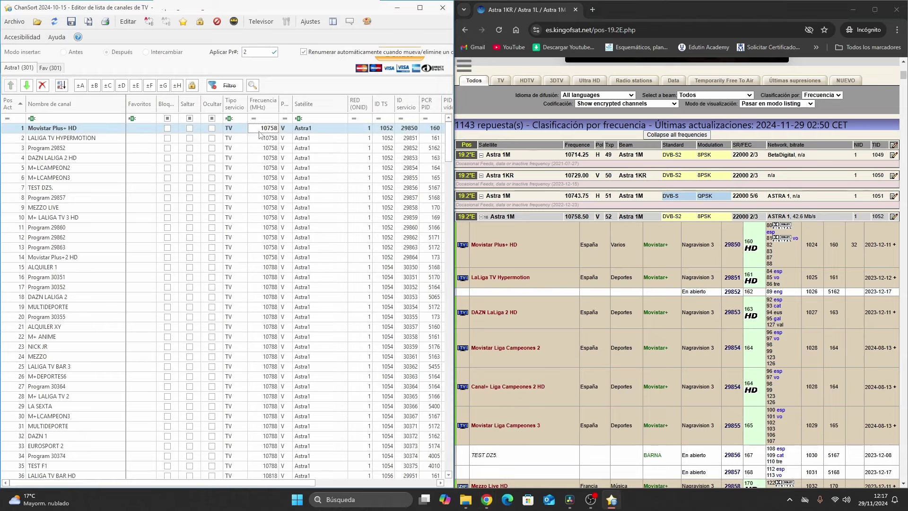
left_click(590, 217)
left_click_drag(591, 215, 565, 218)
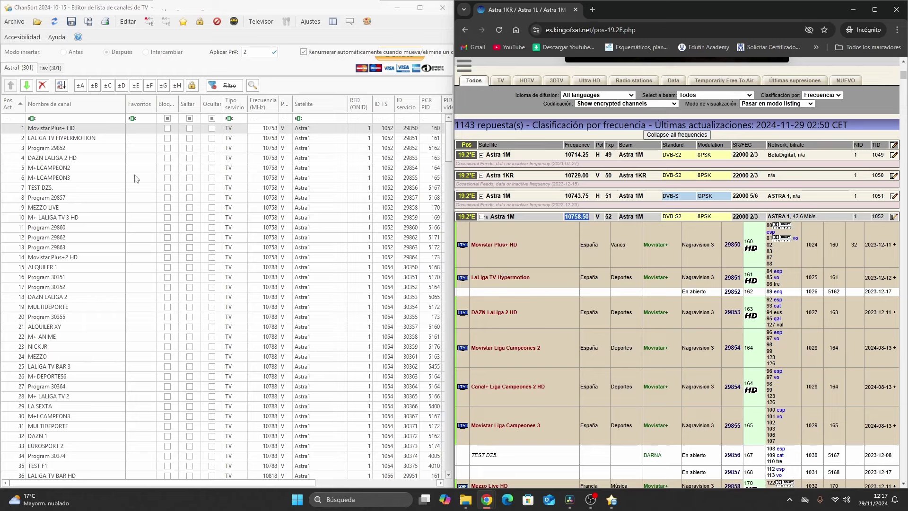
Step: Check service ID 29852 against the KingOfSat listing and delete the channel Program 29852 from the ChanSort list
left_click(38, 149)
left_click(38, 149)
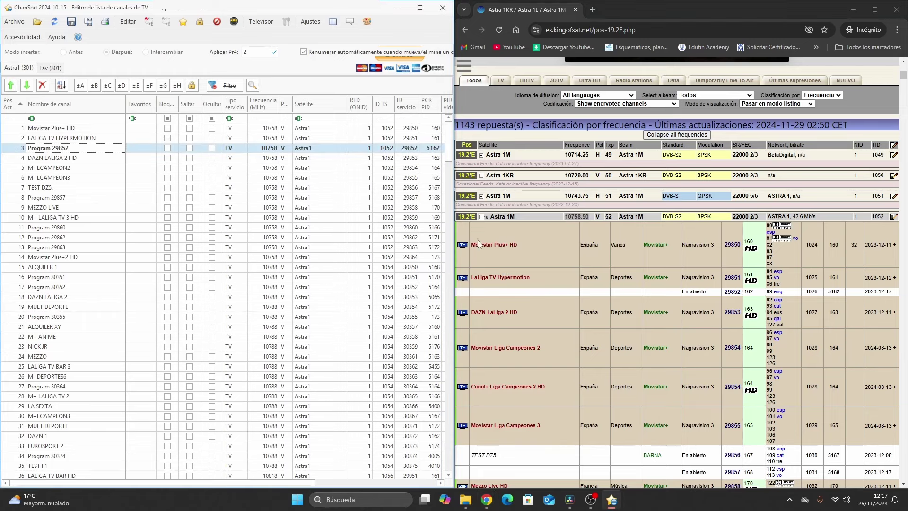
left_click(480, 295)
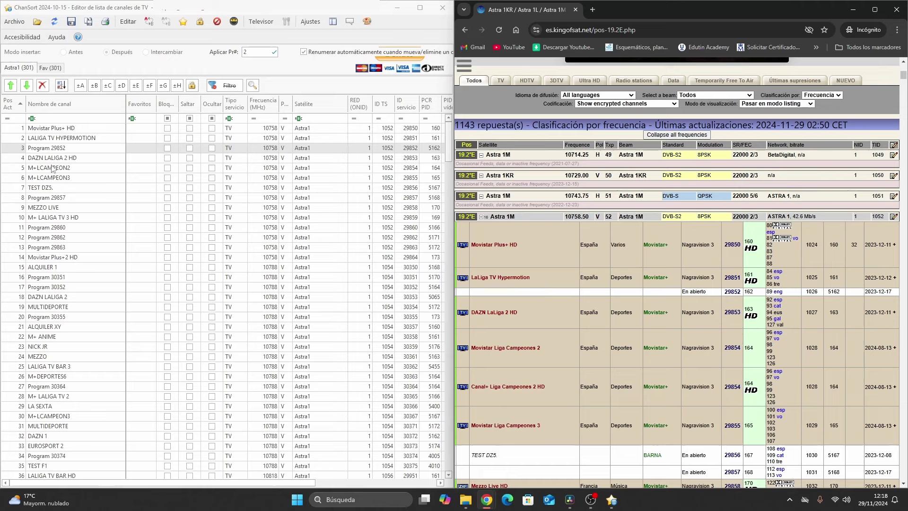
left_click(50, 149)
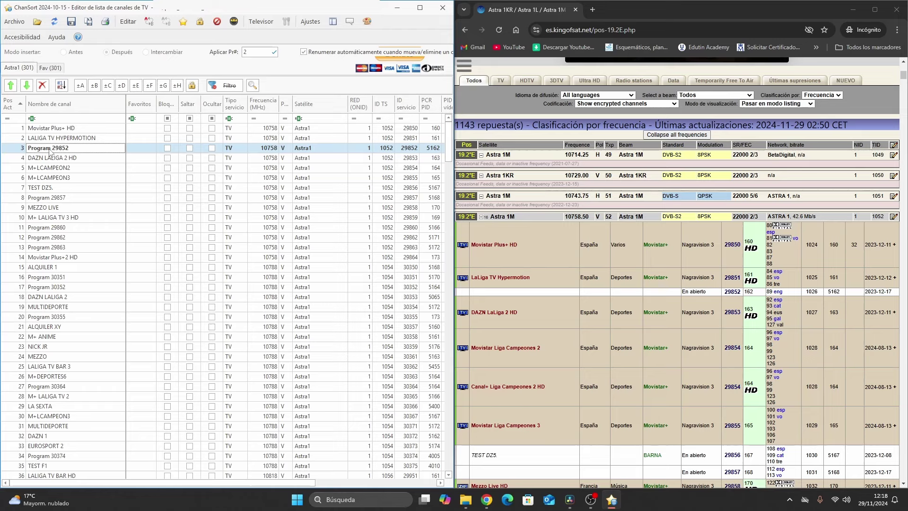
left_click(43, 85)
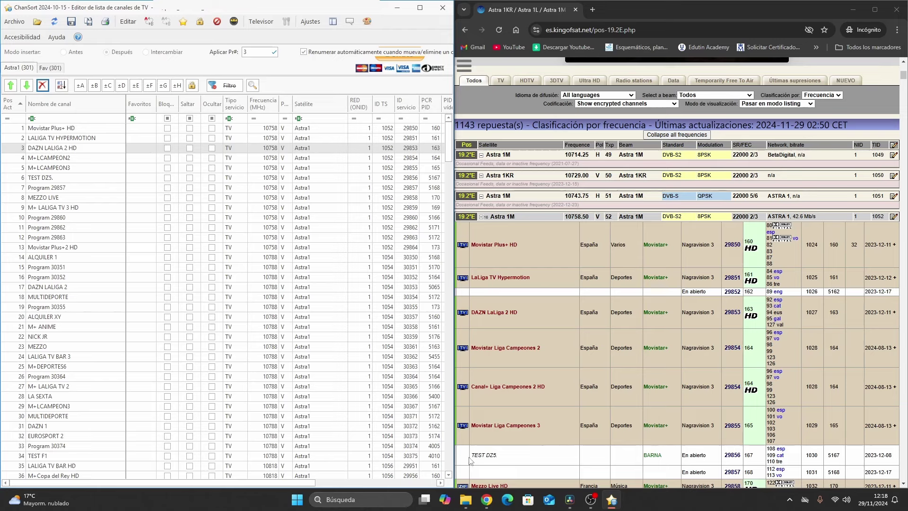
Step: Delete the channels TEST DZ5, Program 29857, Program 29860, Program 29862 and Program 29863 together from the list
left_click(30, 178)
left_click(43, 191)
left_click(46, 180)
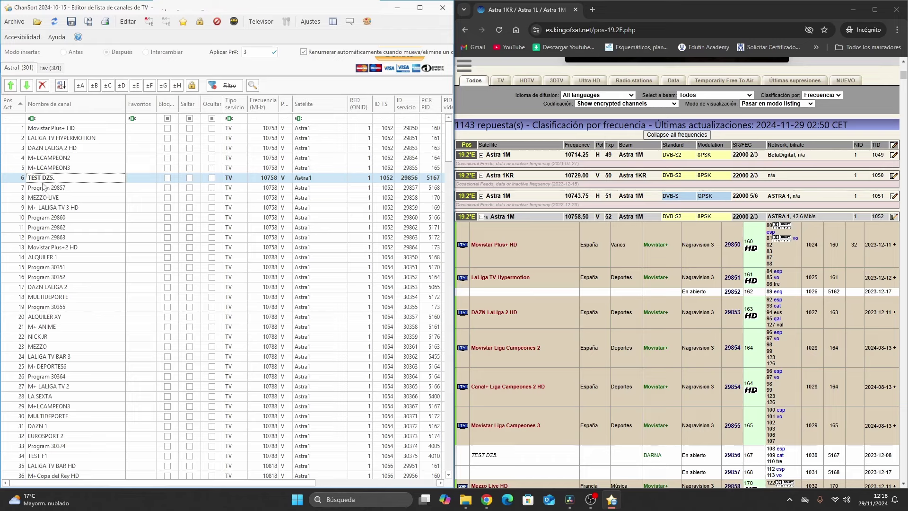
left_click(44, 189, "shift")
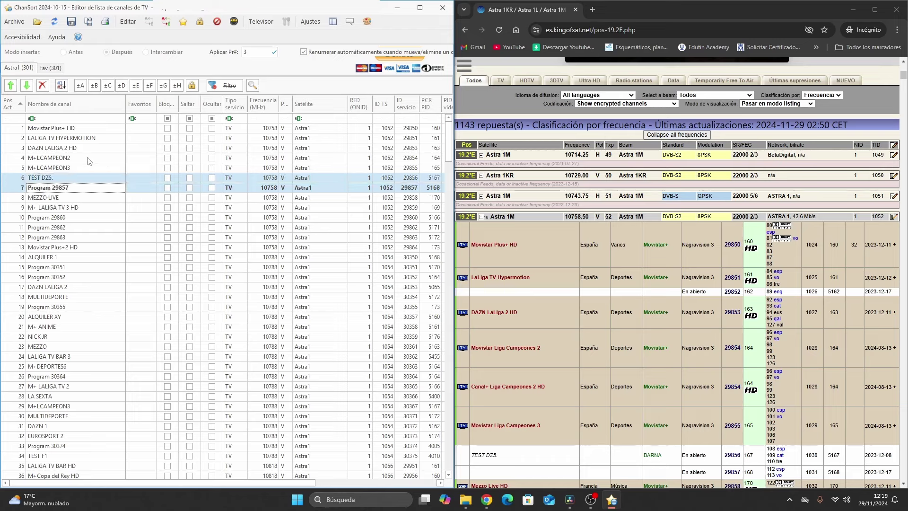
left_click(52, 219, "ctrl")
left_click(52, 228, "ctrl")
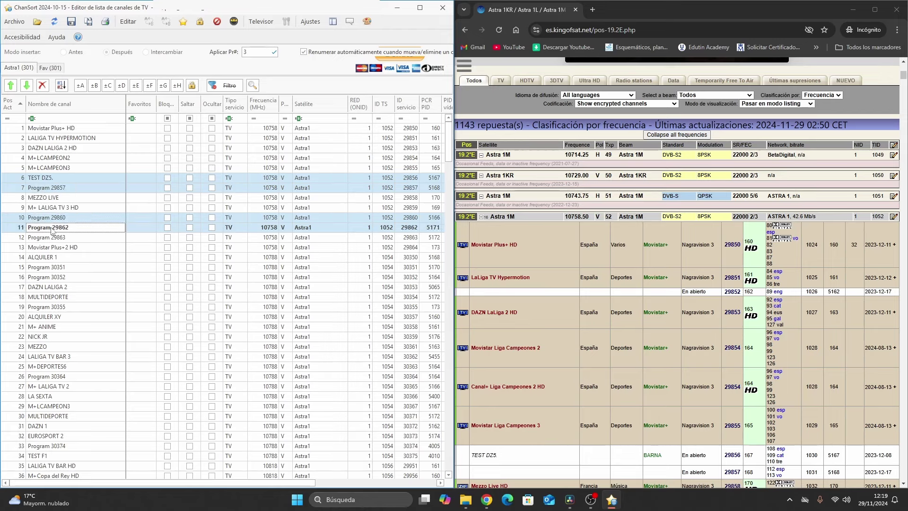
left_click(52, 238, "ctrl")
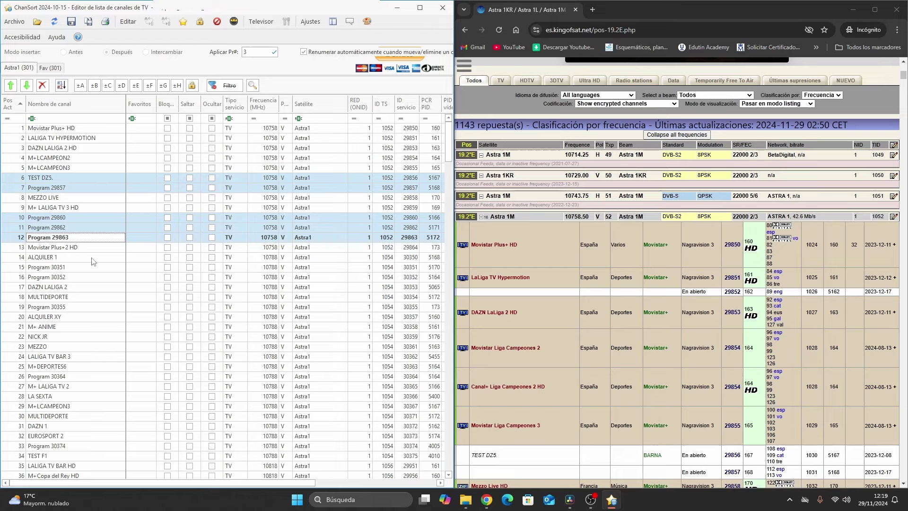
left_click(44, 88)
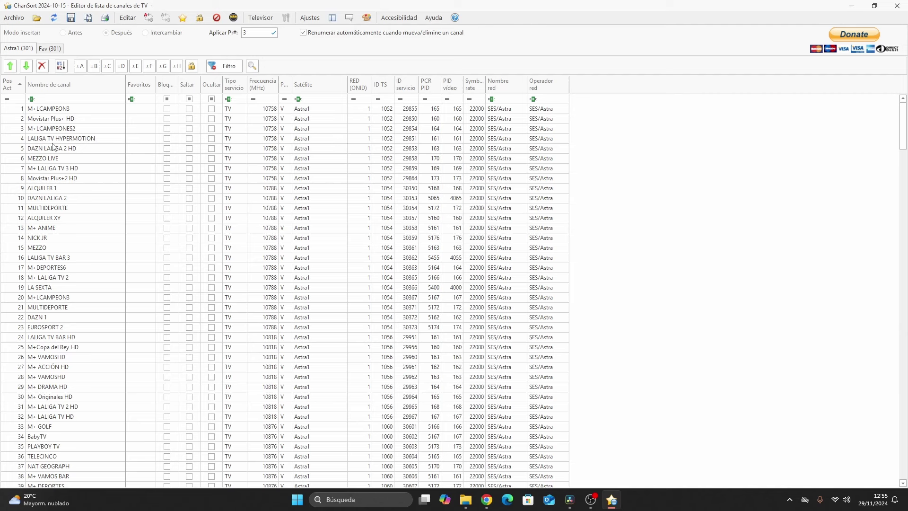
Step: Move the channel ALQUILER 1 to position 1 by changing its position number
left_click(35, 190)
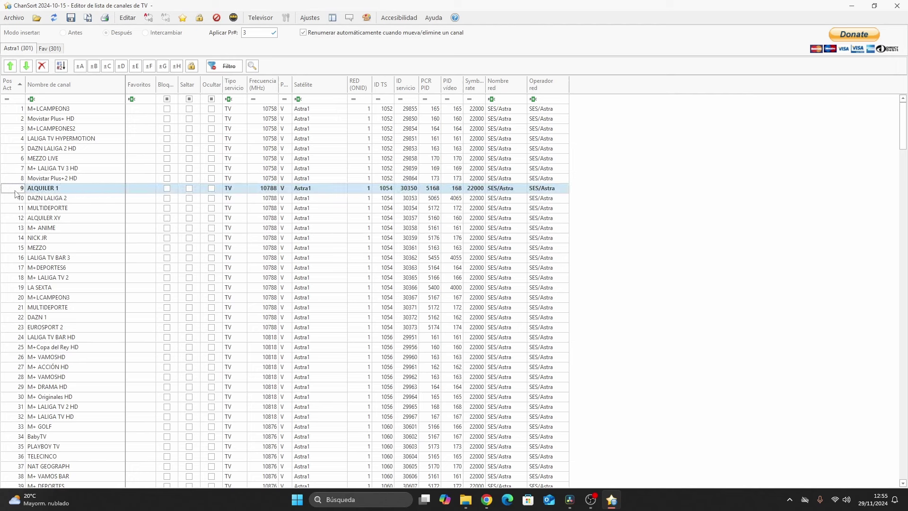
type("1")
key("Return")
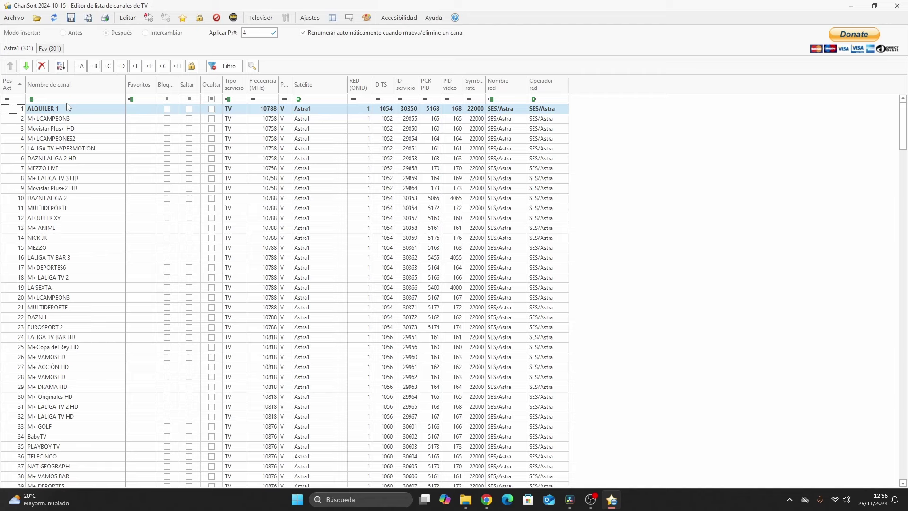
Step: Filter the channel names by "LA 1" and set the position of the LA 1 channel to 1
scroll(101, 284, "down", 20)
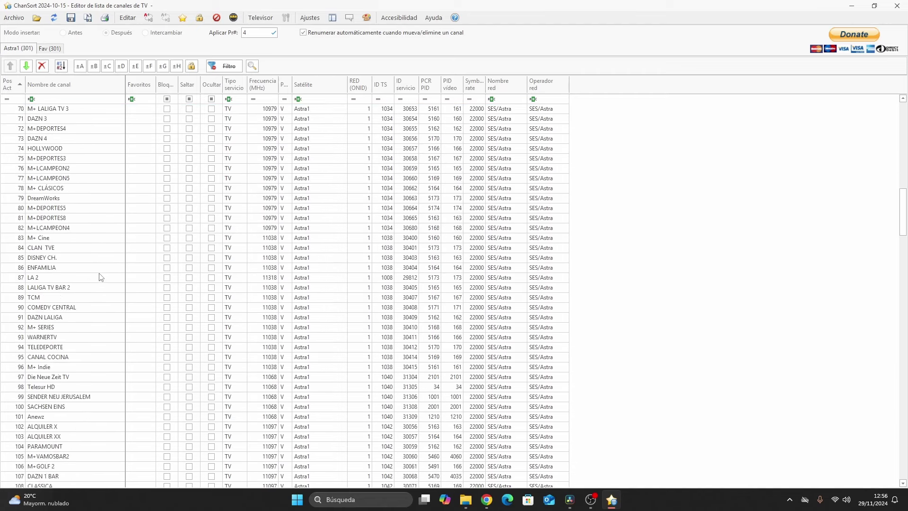
scroll(101, 277, "up", 20)
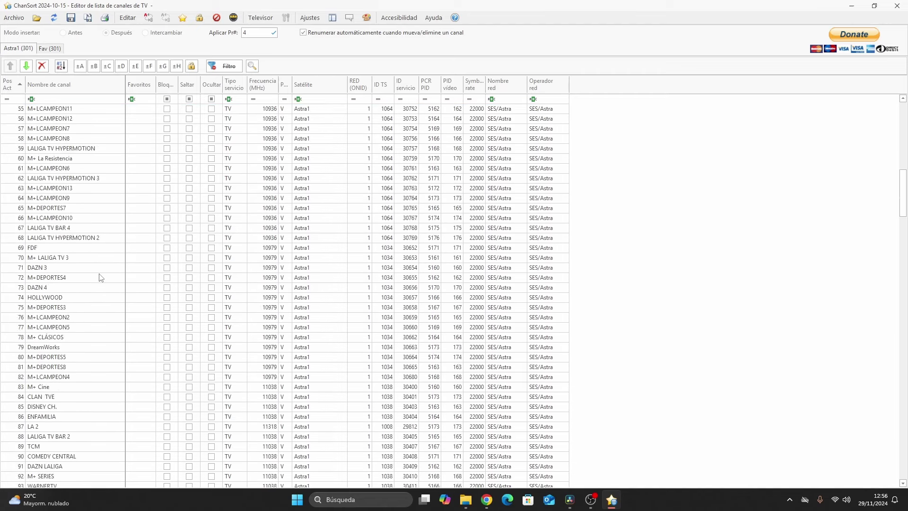
left_click(55, 101)
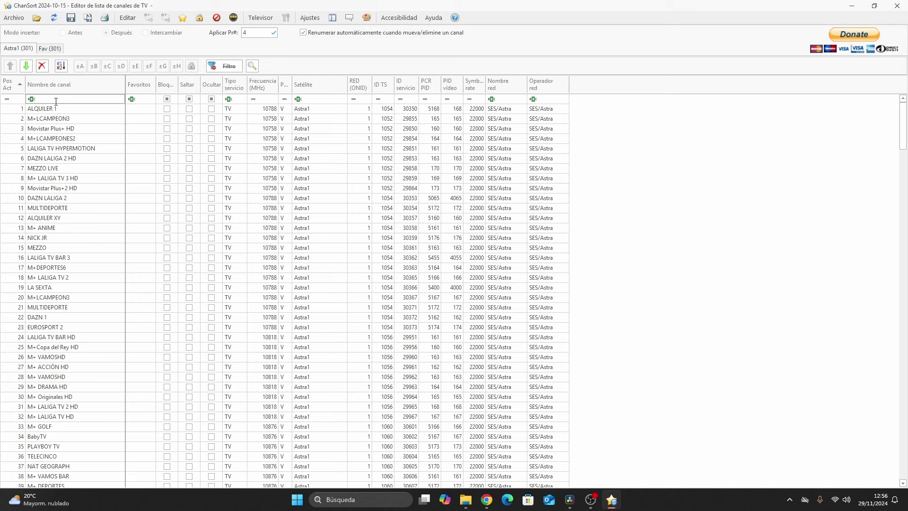
type("LA")
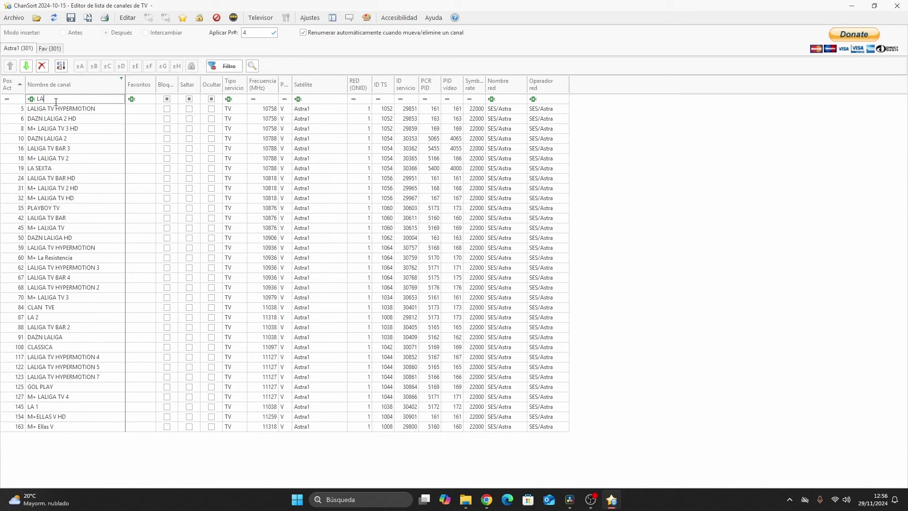
type(" 1")
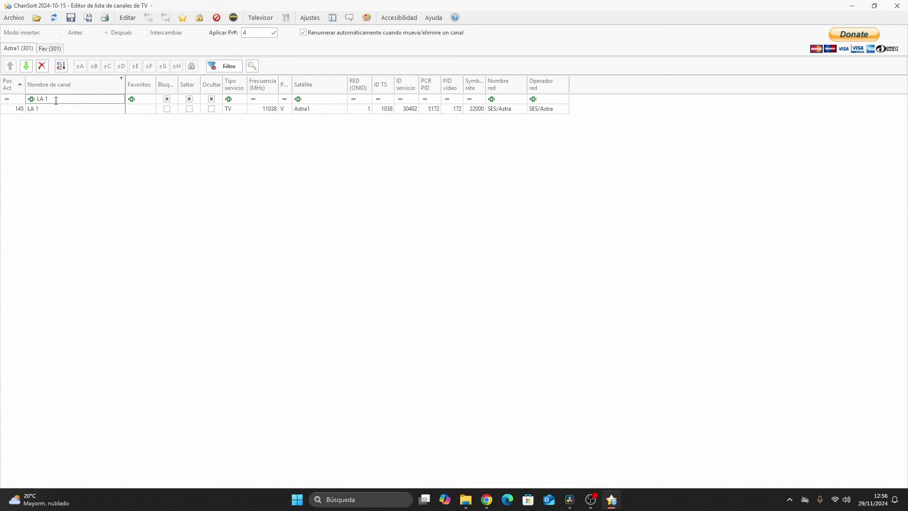
left_click(20, 112)
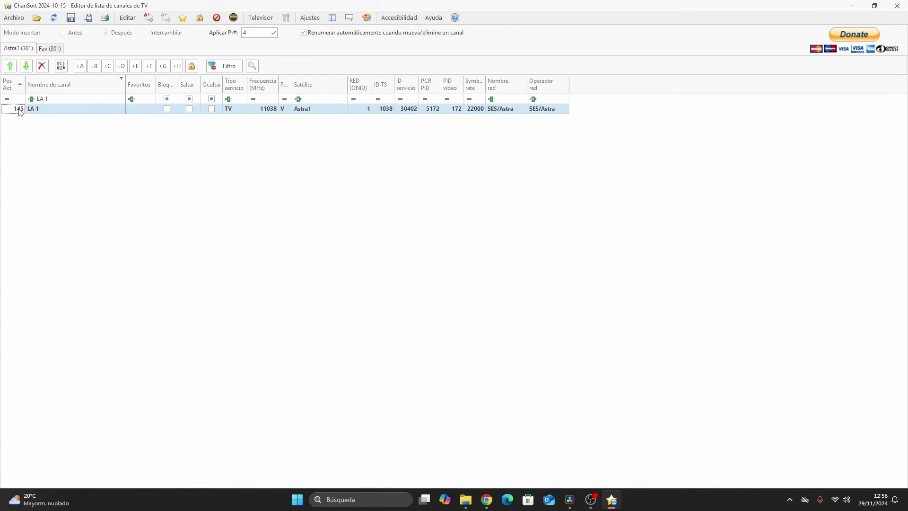
type("1")
key("Return")
Step: Clear the LA 1 name filter to bring back the full channel list
left_click(52, 100)
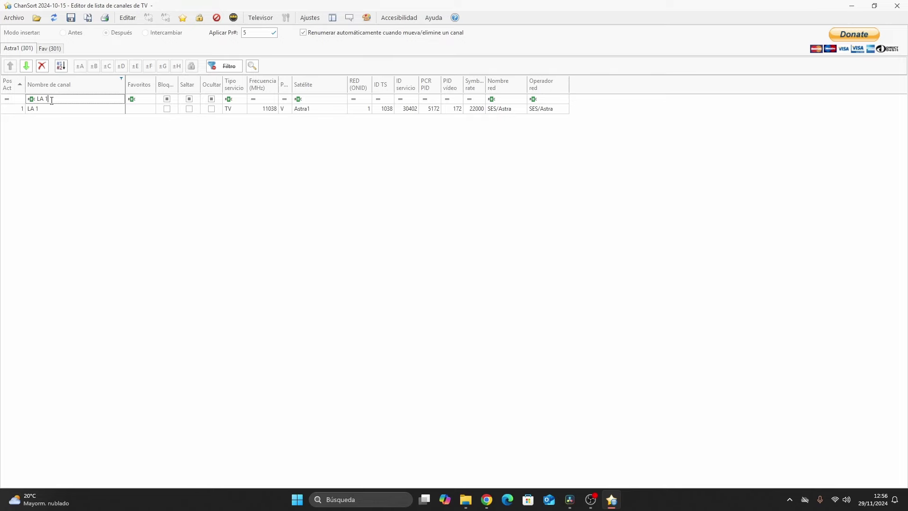
key("BackSpace")
key("BackSpace")
key("BackSpace")
key("BackSpace")
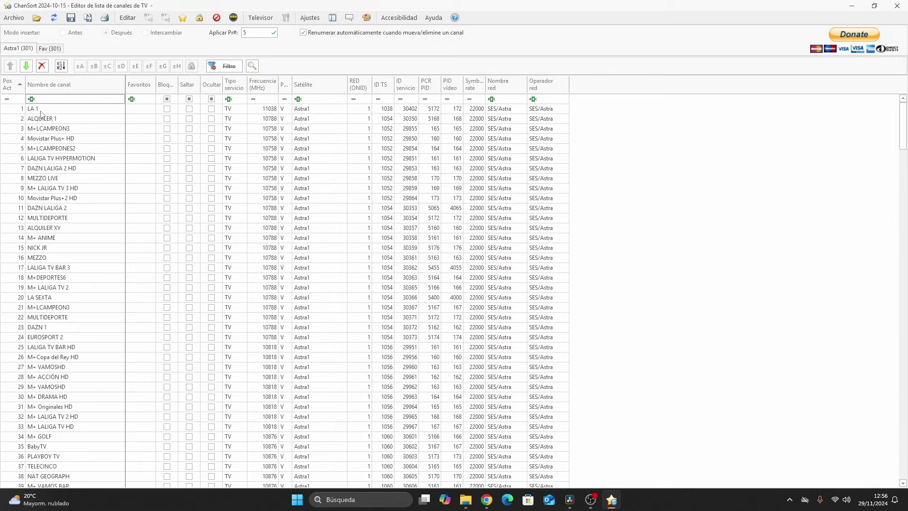
left_click(41, 112)
left_click(46, 119)
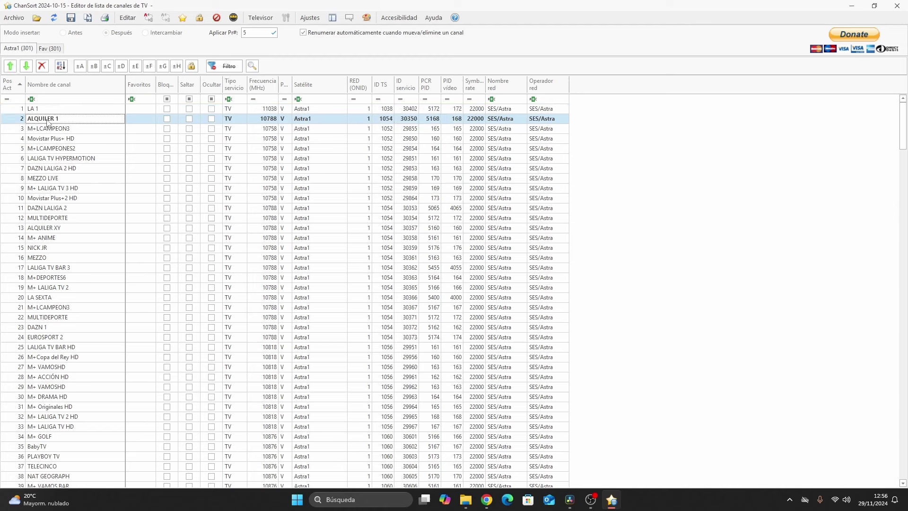
Step: Filter the channel names by "LA 2", set the LA 2 channel's position to 2, and clear the filter
left_click(59, 100)
type("LA 2")
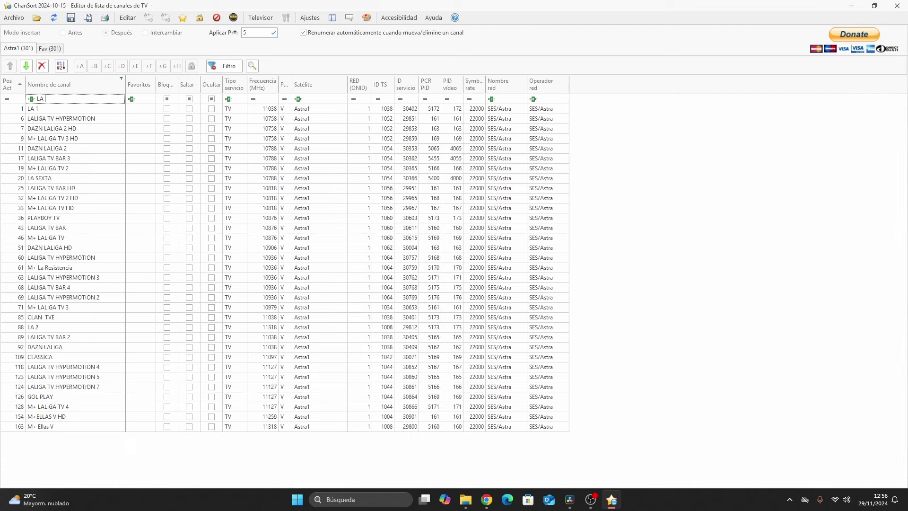
left_click(17, 109)
type("2")
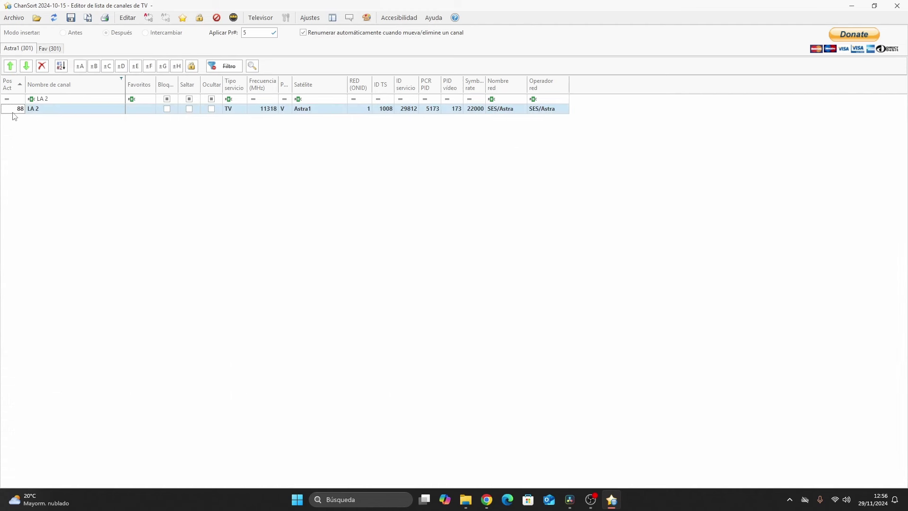
left_click(84, 98)
key("BackSpace")
key("BackSpace")
key("BackSpace")
key("BackSpace")
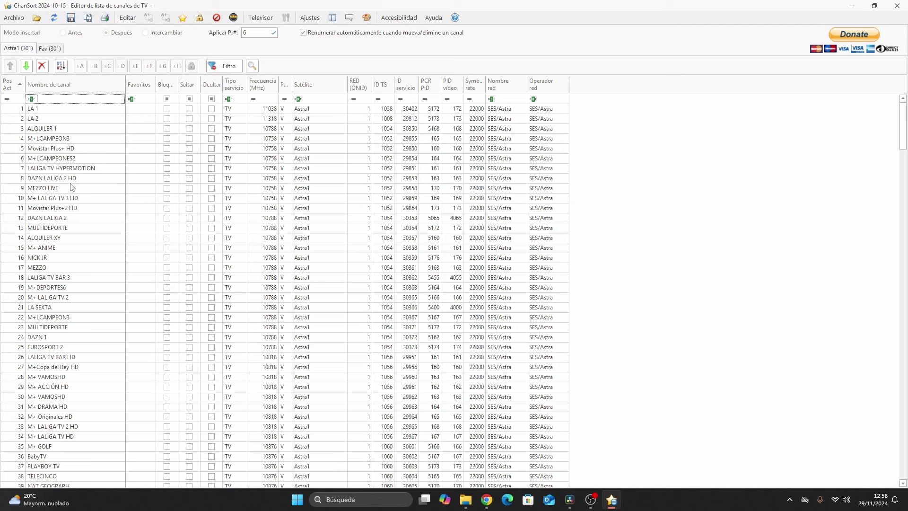
Step: Rename the channel M+LCAMPEONES2 in position 6, deleting the last characters of its name
left_click(50, 161)
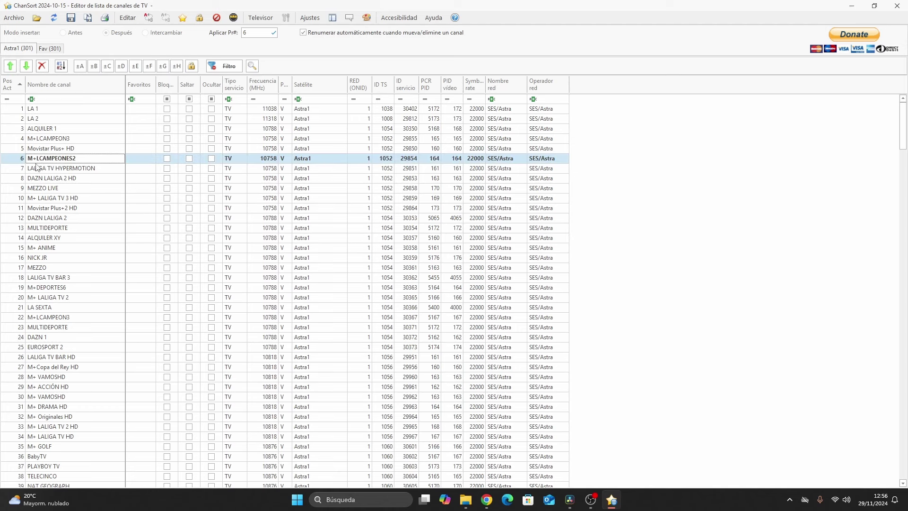
right_click(59, 159)
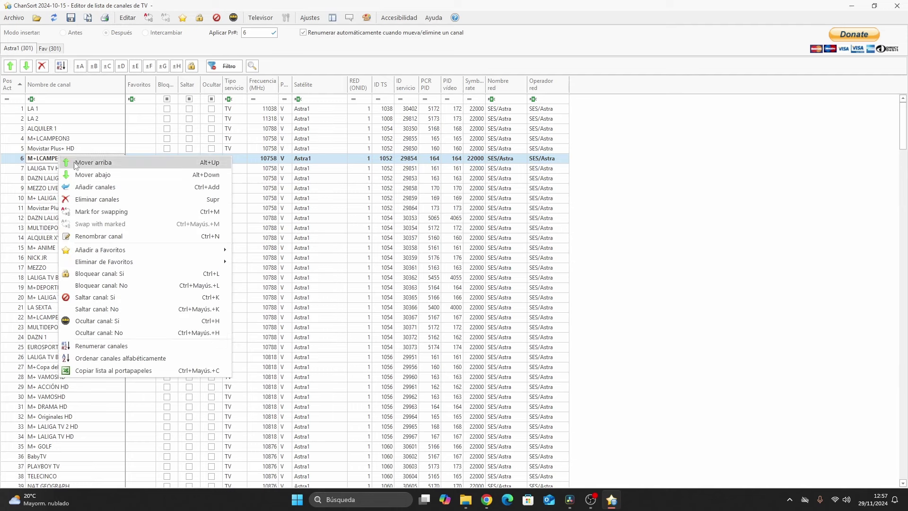
left_click(87, 237)
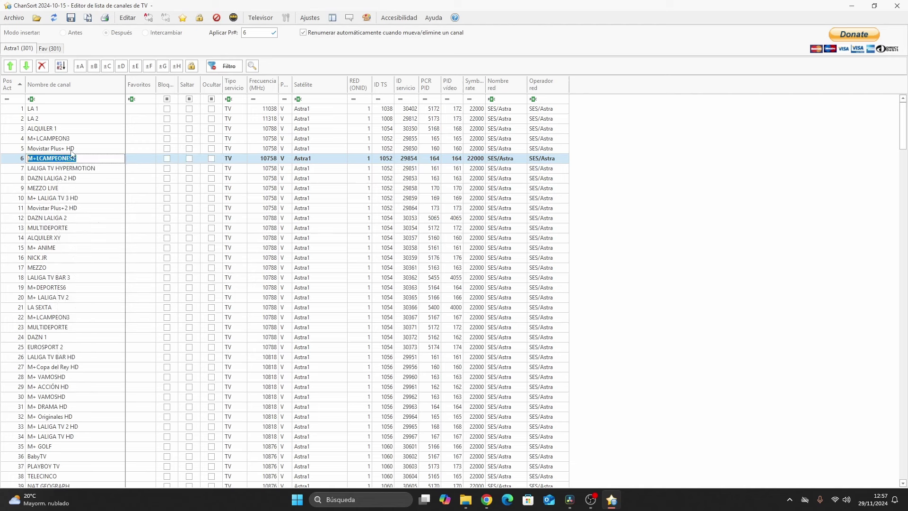
left_click(73, 159)
key("BackSpace")
key("BackSpace")
left_click(71, 149)
left_click(65, 161)
left_click(65, 149)
left_click(62, 159)
left_click(59, 171)
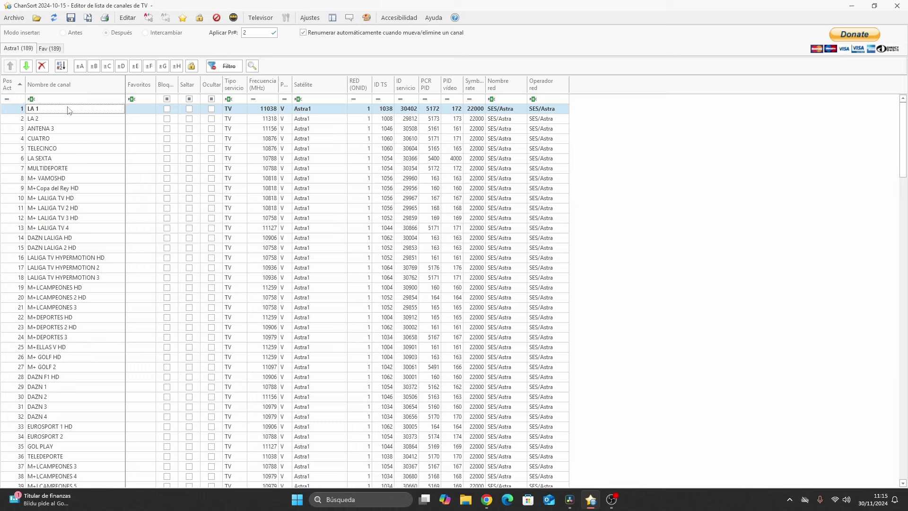
Step: Add the channels LA 1 and LA 2 to favourites list A
left_click(80, 66)
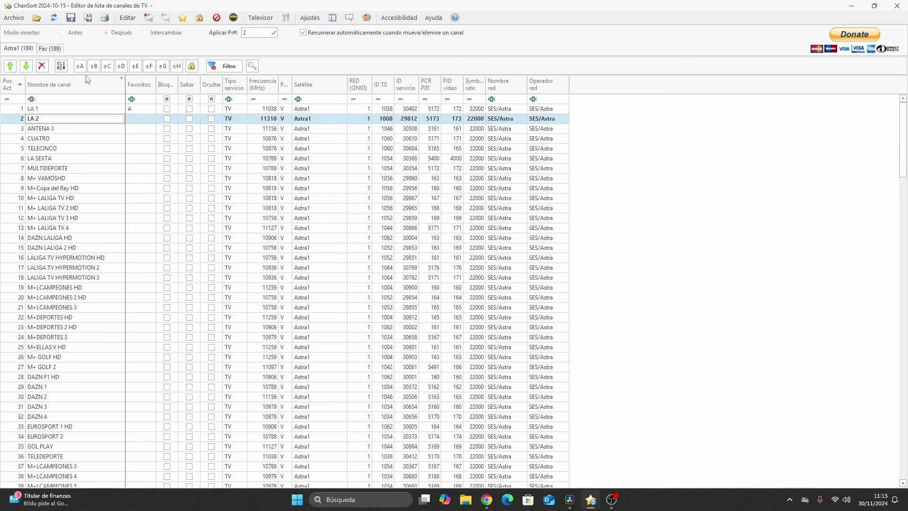
left_click(81, 67)
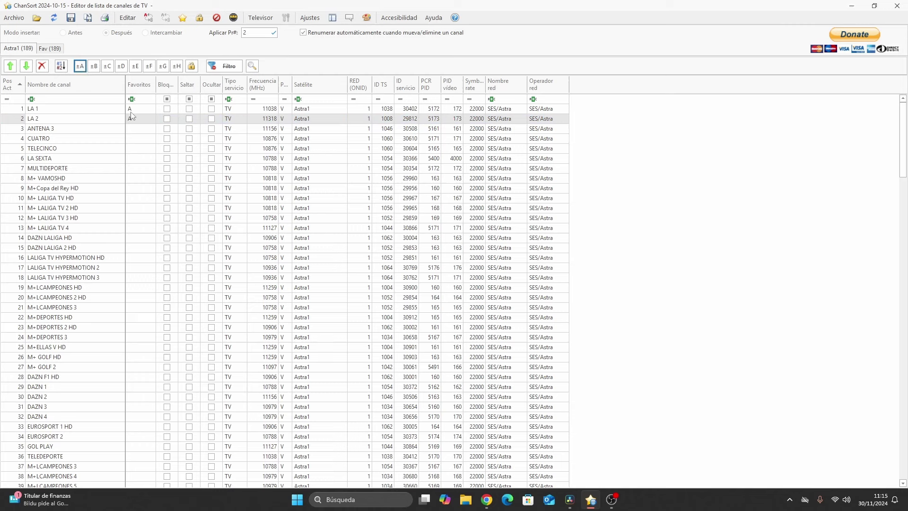
Step: Add ANTENA 3 and CUATRO to favourites list B, and TELECINCO and LA SEXTA to favourites list C
left_click(92, 66)
left_click(94, 66)
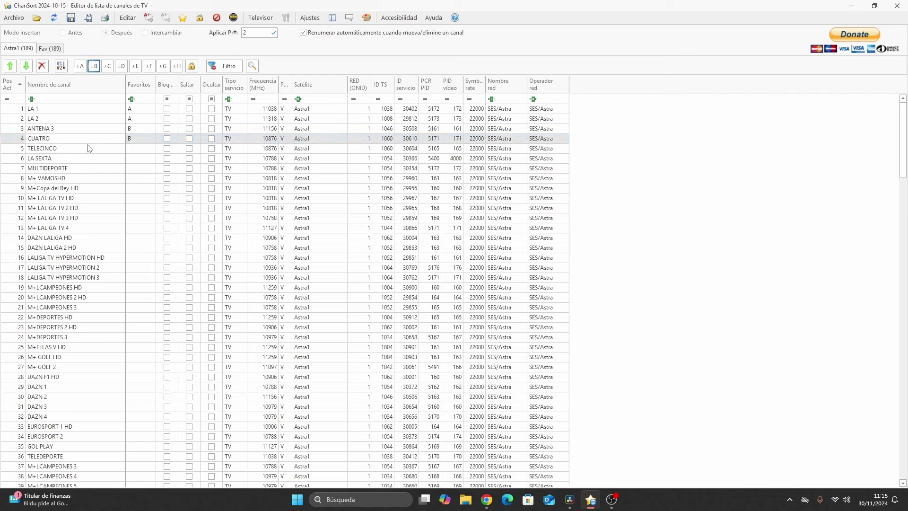
left_click(107, 67)
left_click(107, 66)
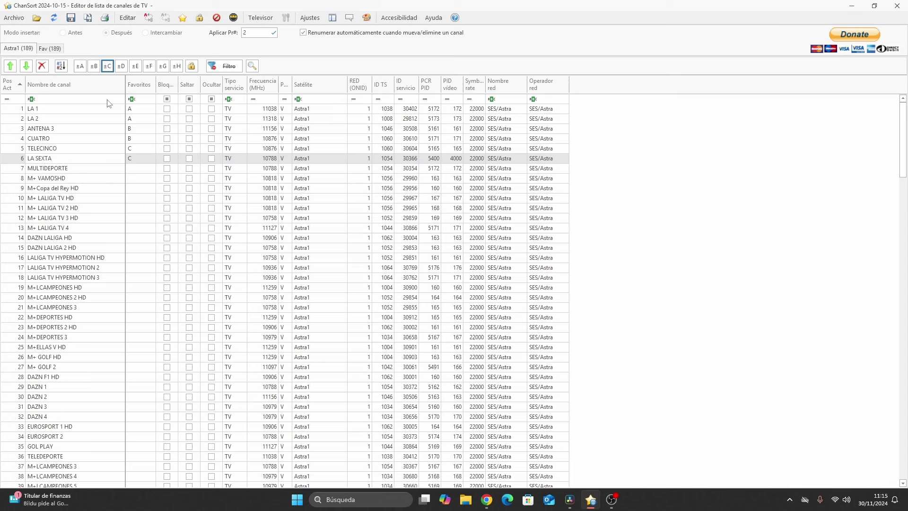
Step: Check which channels are in the Movies (A) and Sports (B) favourites lists, and return to the Astra1 list
left_click(50, 49)
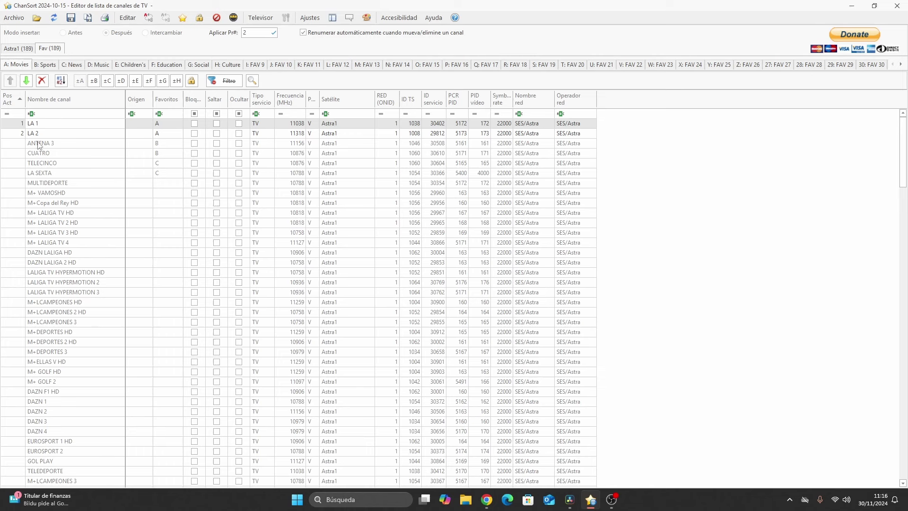
left_click(50, 66)
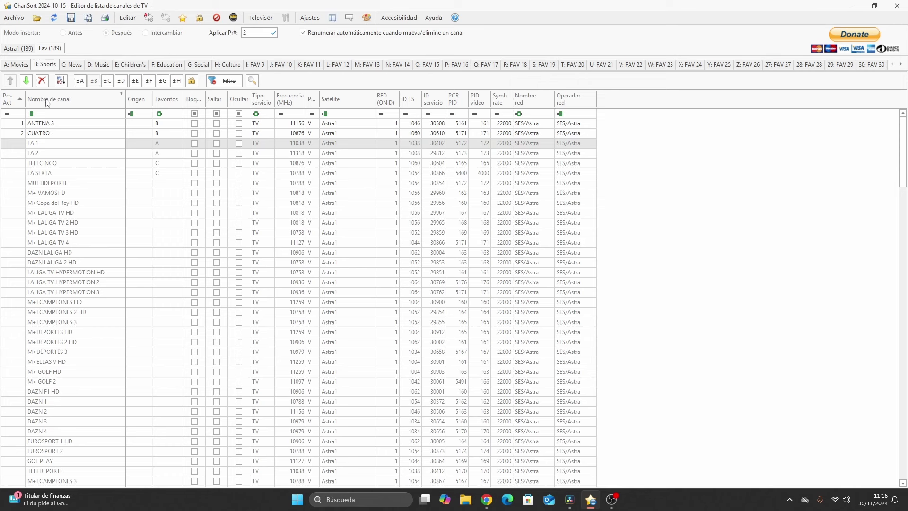
left_click(20, 66)
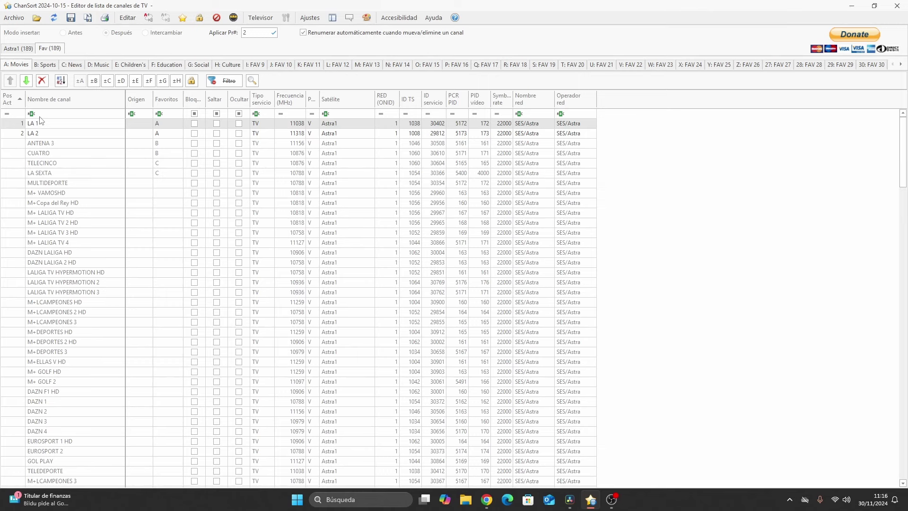
left_click(23, 48)
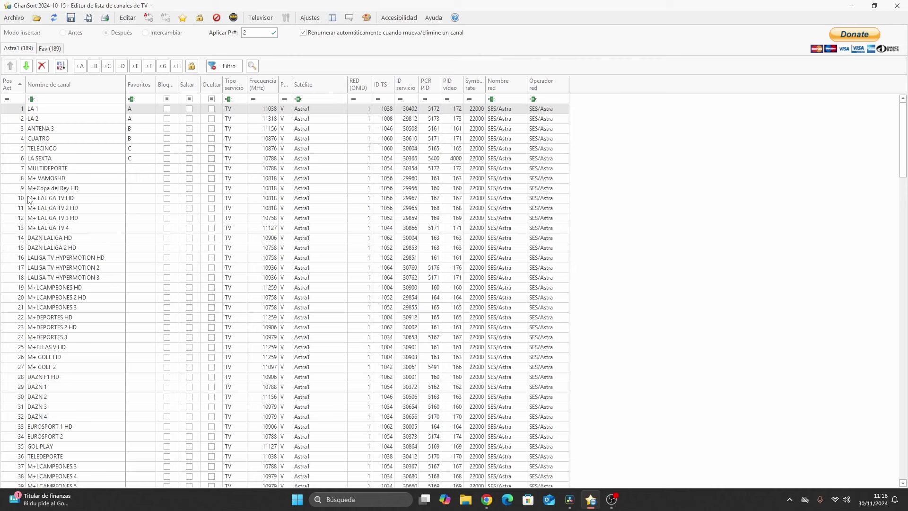
Step: Lock the MULTIDEPORTE channel in position 7 of the Astra1 list
left_click(48, 169)
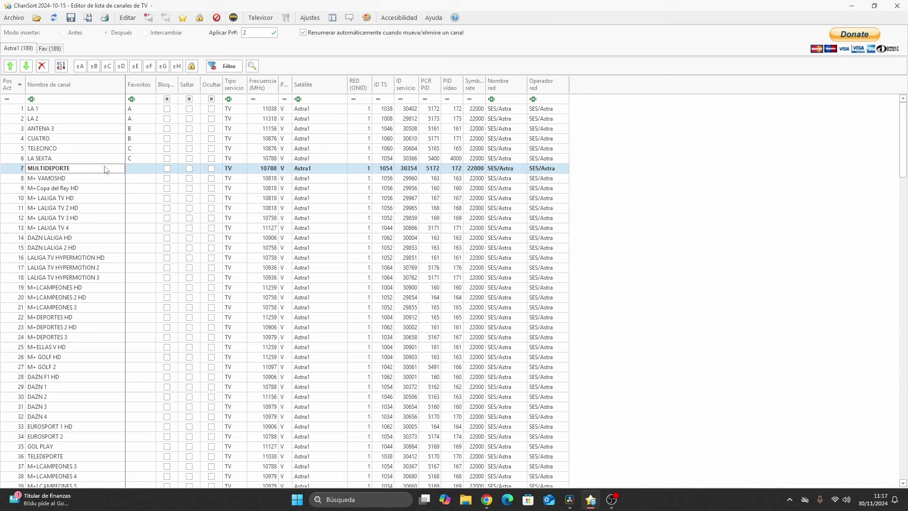
left_click(191, 66)
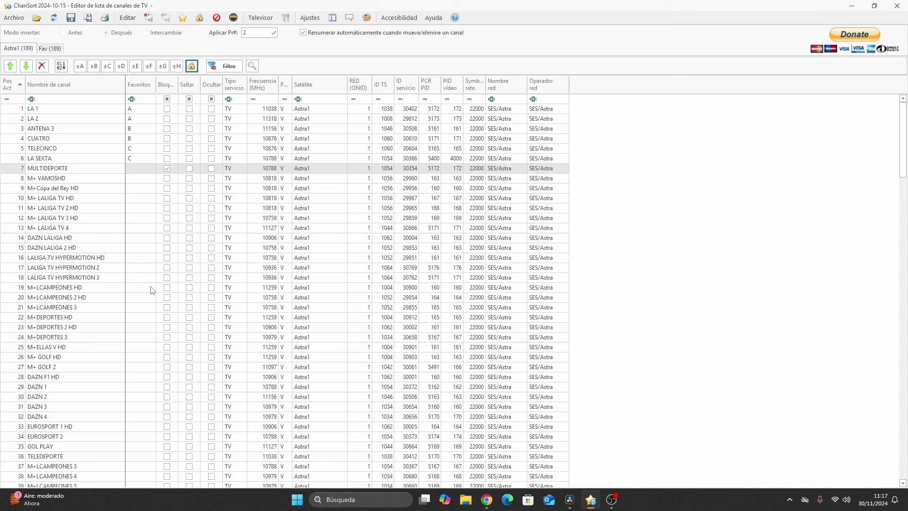
Step: Save the edited channel list and close the channel editor
left_click(14, 21)
left_click(38, 87)
key("alt+F4")
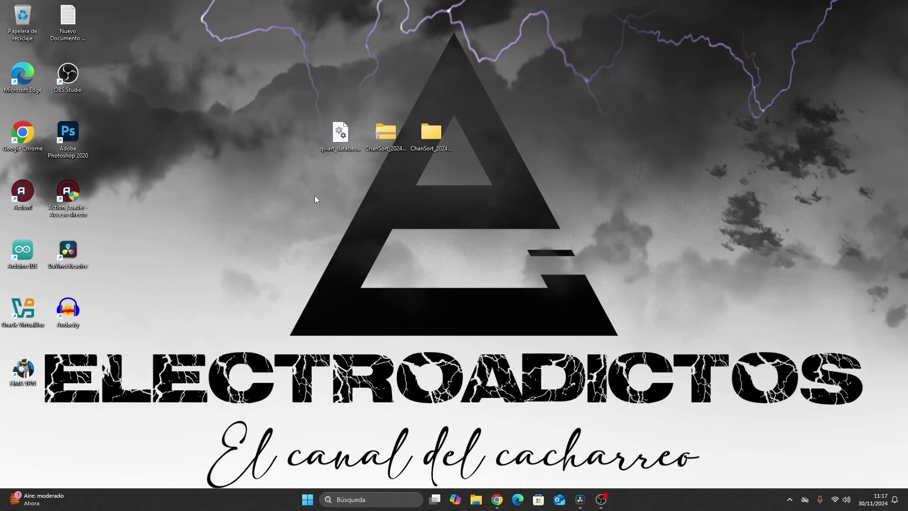